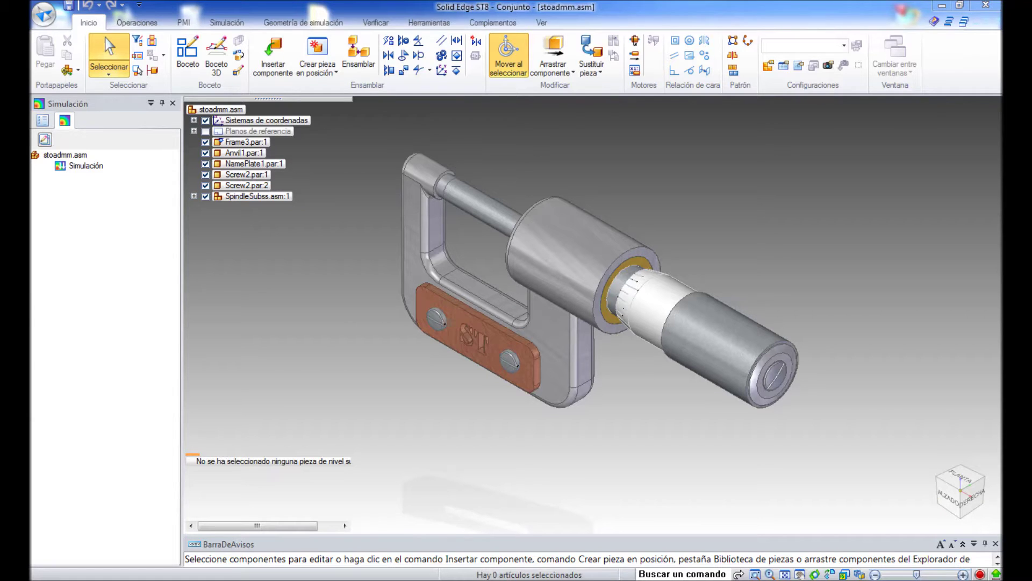
Create a new study on the Simulación tab, accepting Estático lineal with Tetraédrico mesh
click(226, 22)
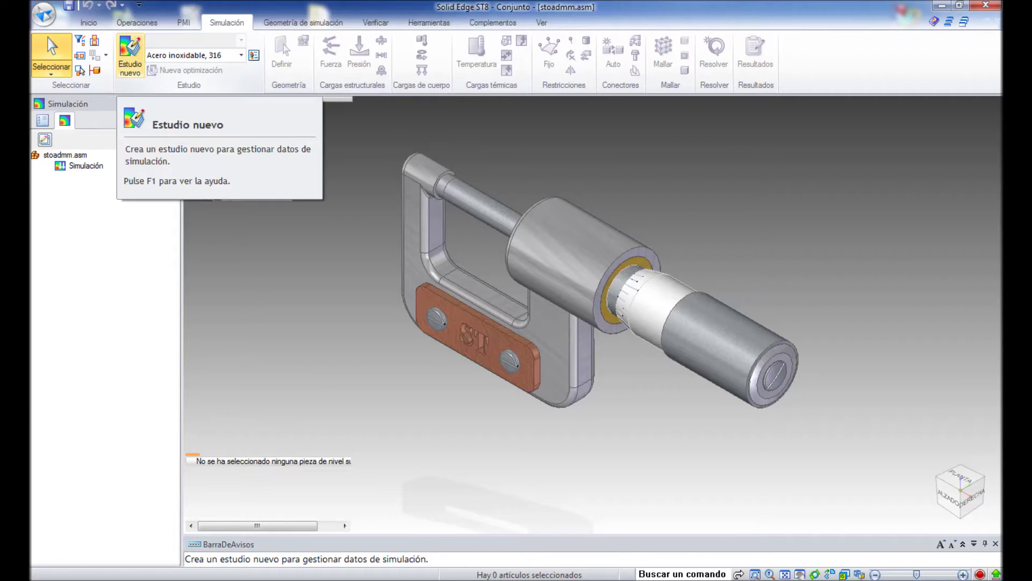
click(130, 54)
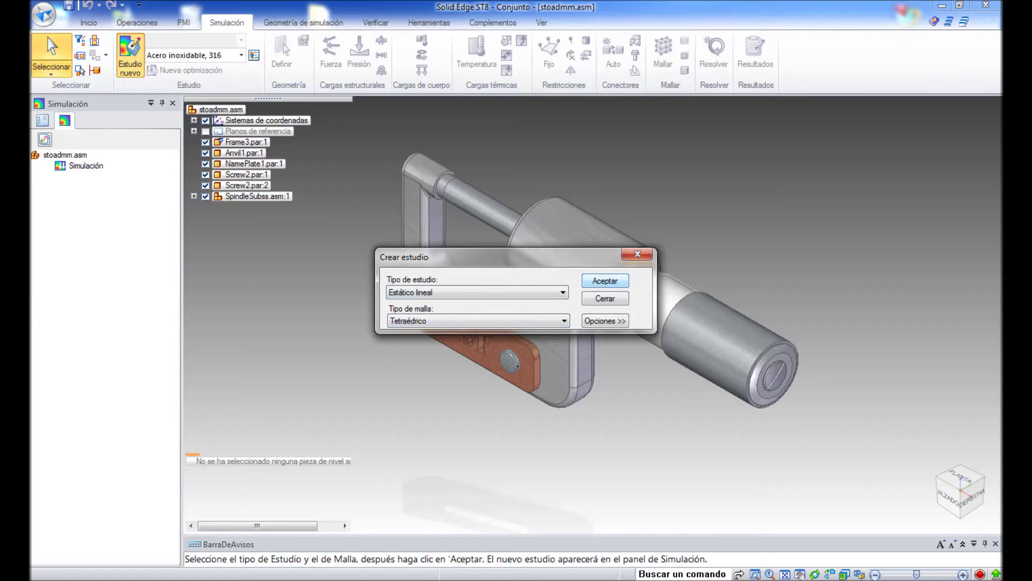
key(Return)
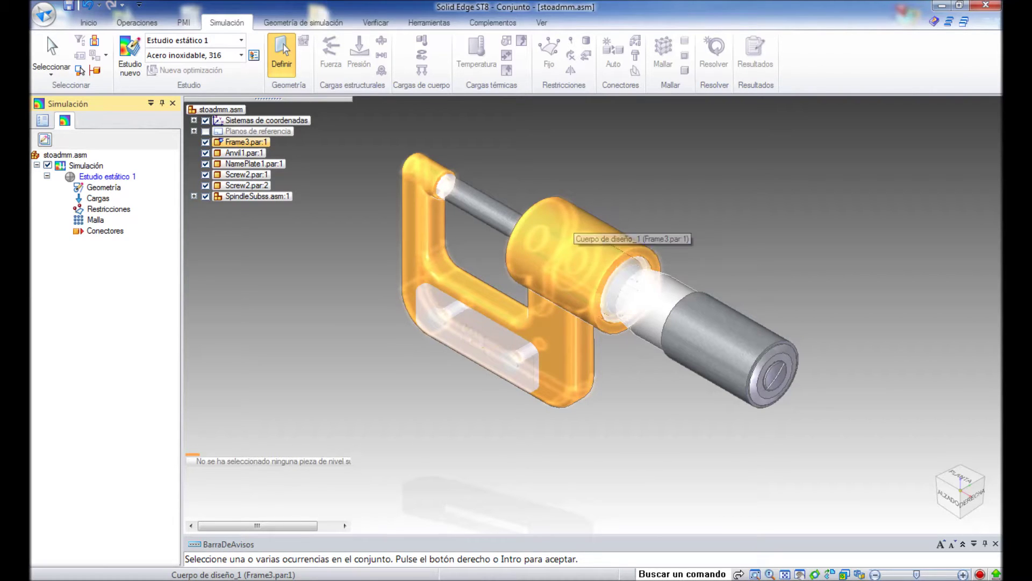
Set the frame Frame3.par:1 as the study geometry
click(565, 257)
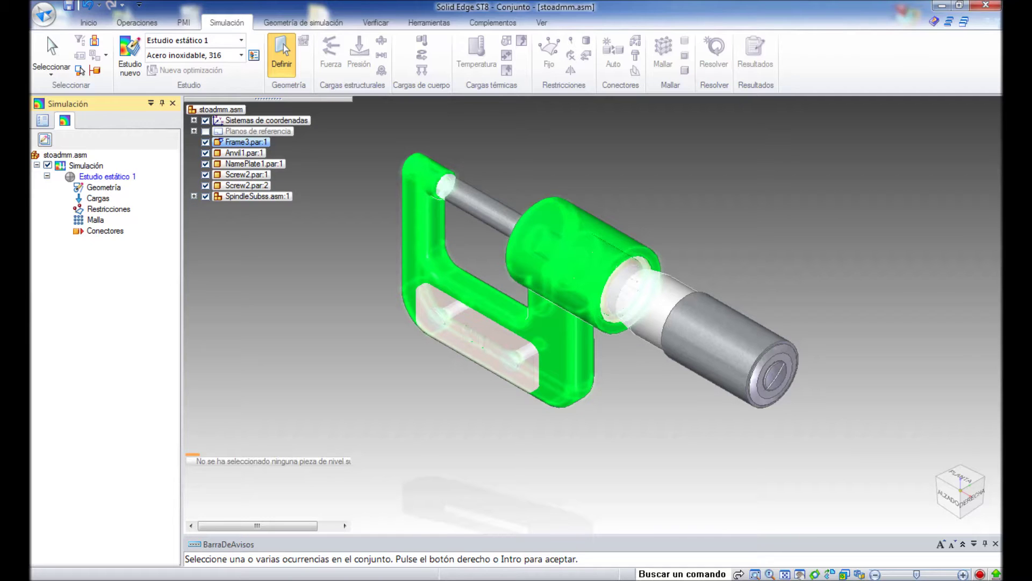
key(Return)
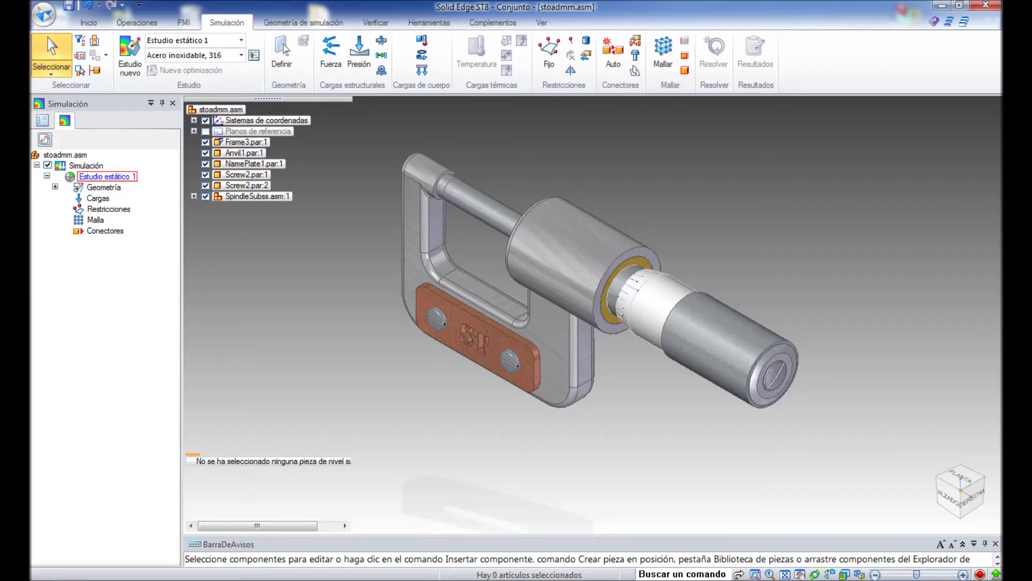
Hide the Anvil1 part
click(442, 181)
right_click(441, 181)
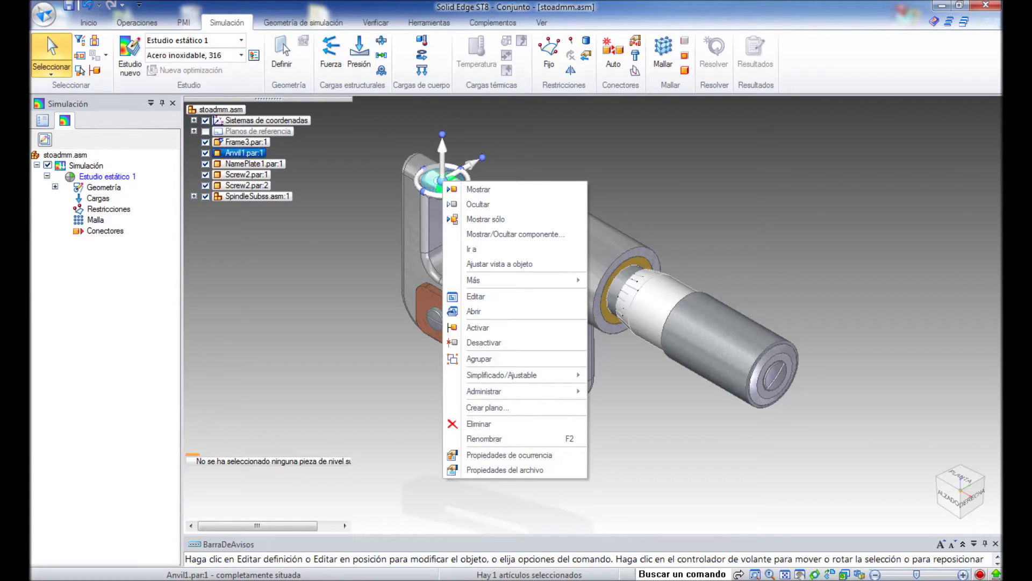
click(477, 204)
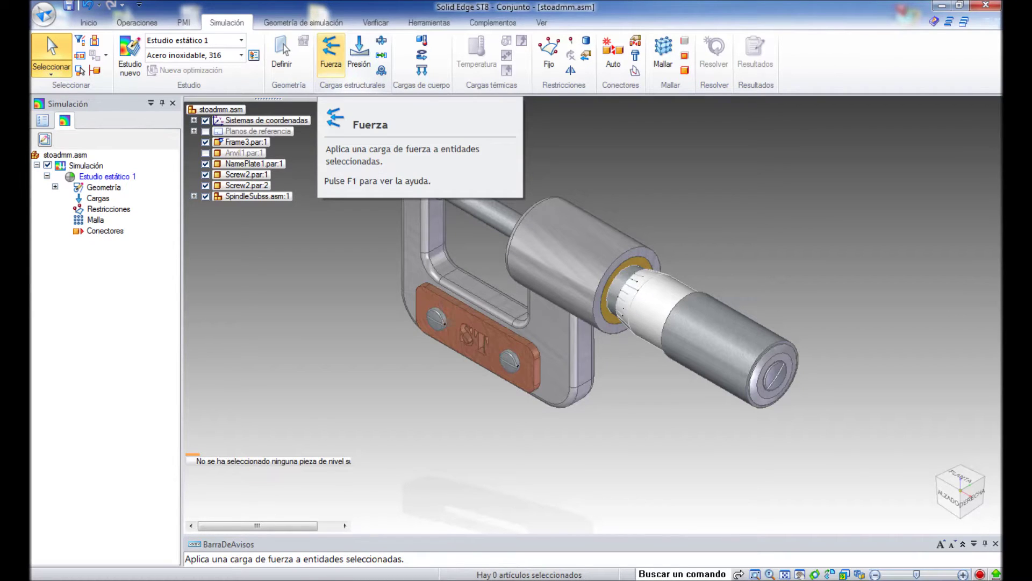
Apply a 6000 mN force to the hole face at the frame's anvil end
click(331, 54)
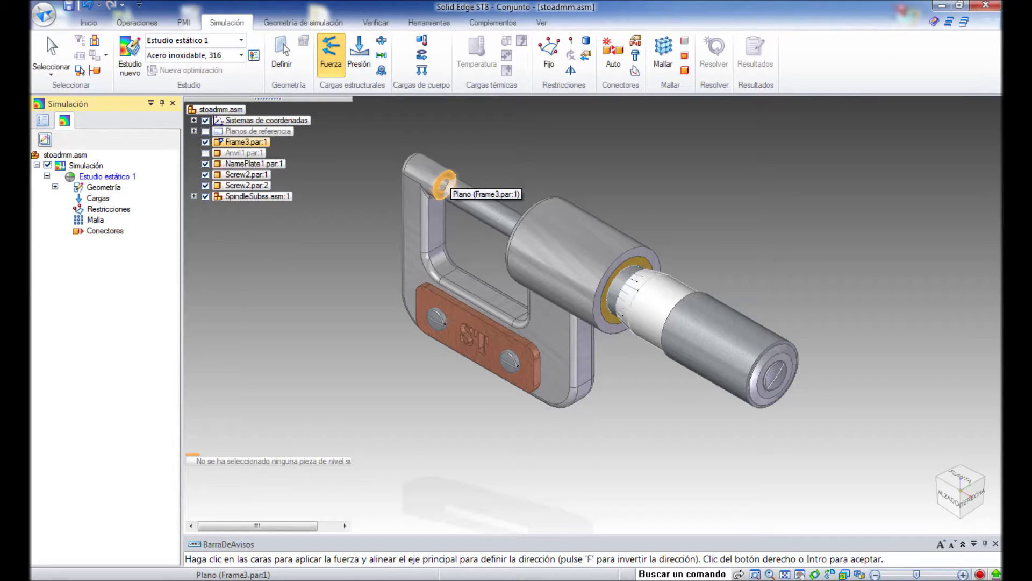
click(443, 184)
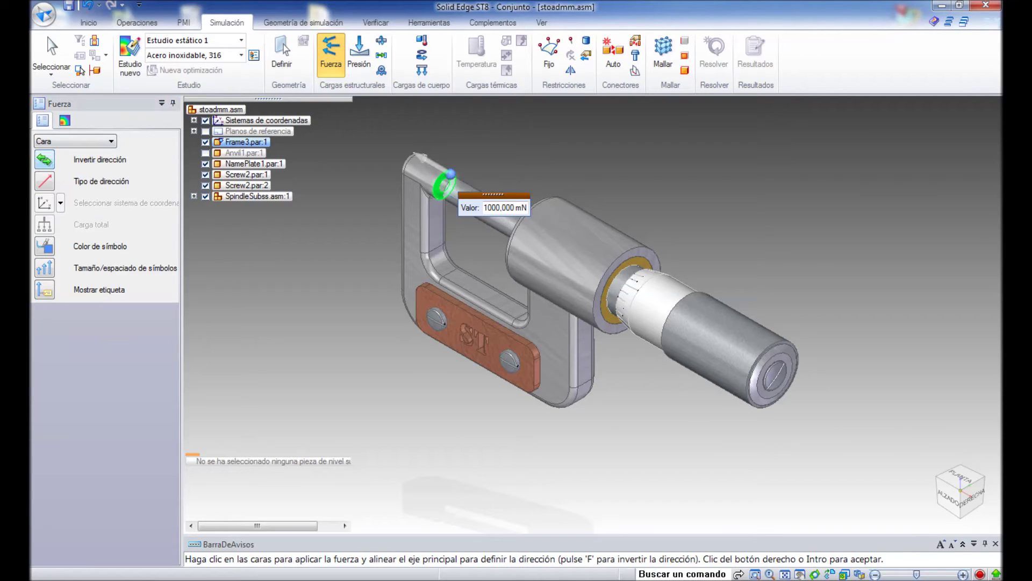
click(496, 207)
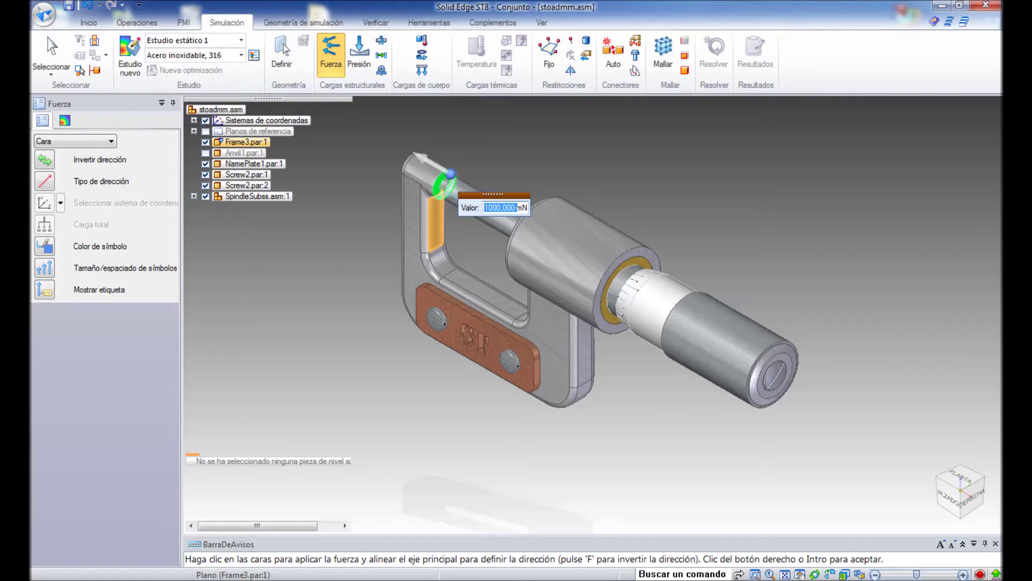
text(6000)
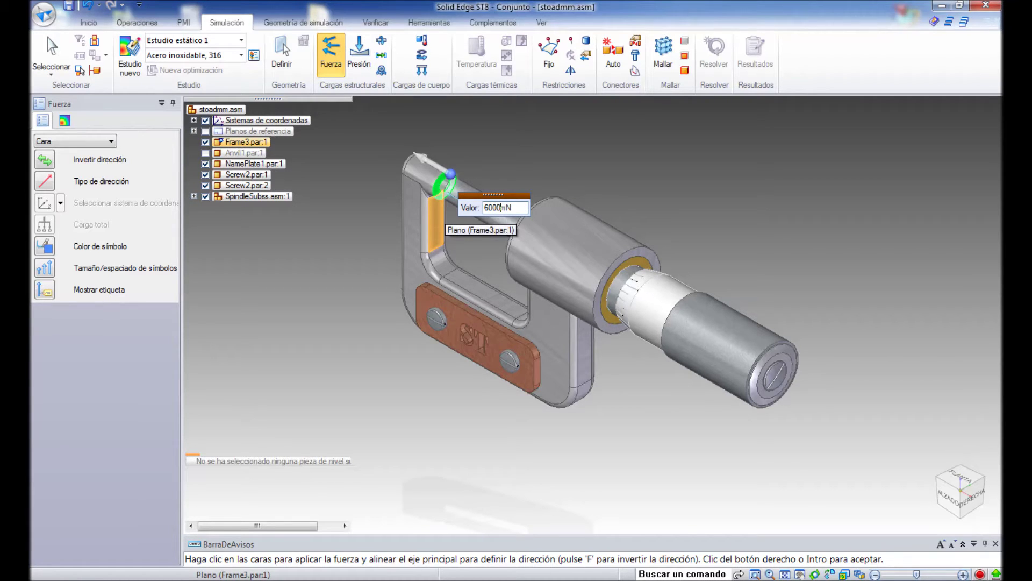
click(436, 221)
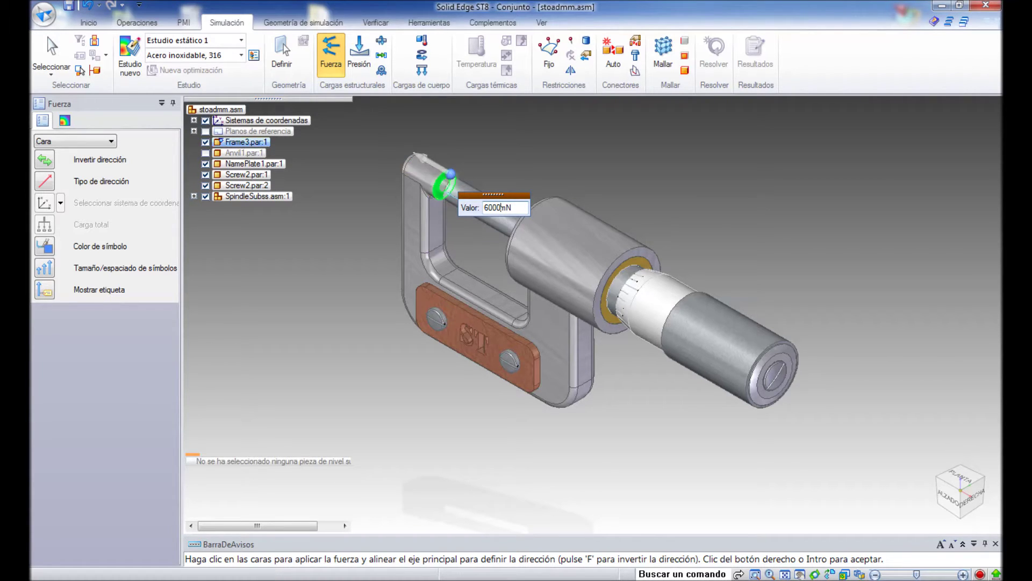
key(Return)
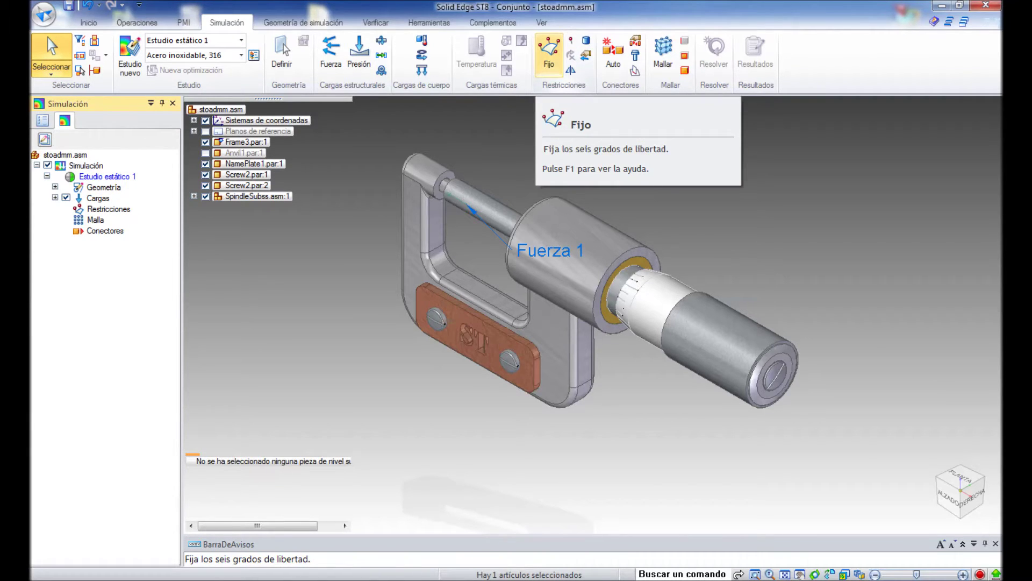
Add fixed constraint Fijo 1 on the flat back face of the spindle-side arm
click(549, 54)
mouse_move(591, 322)
middle_down()
mouse_move(537, 259)
mouse_move(559, 323)
middle_up()
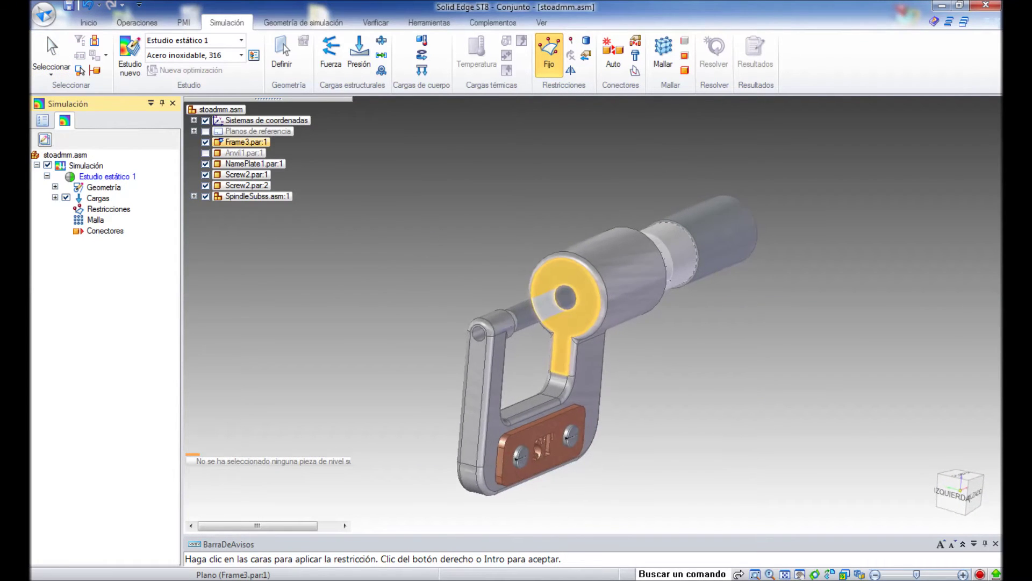
click(554, 285)
middle_drag(555, 285, 494, 299)
key(Return)
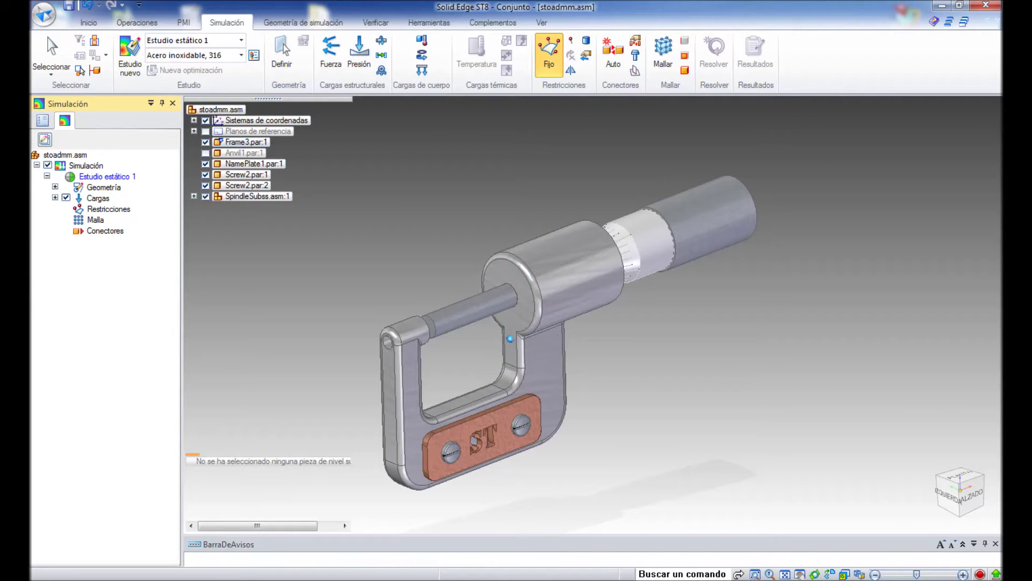
mouse_move(494, 298)
middle_down()
mouse_move(452, 276)
mouse_move(430, 299)
middle_up()
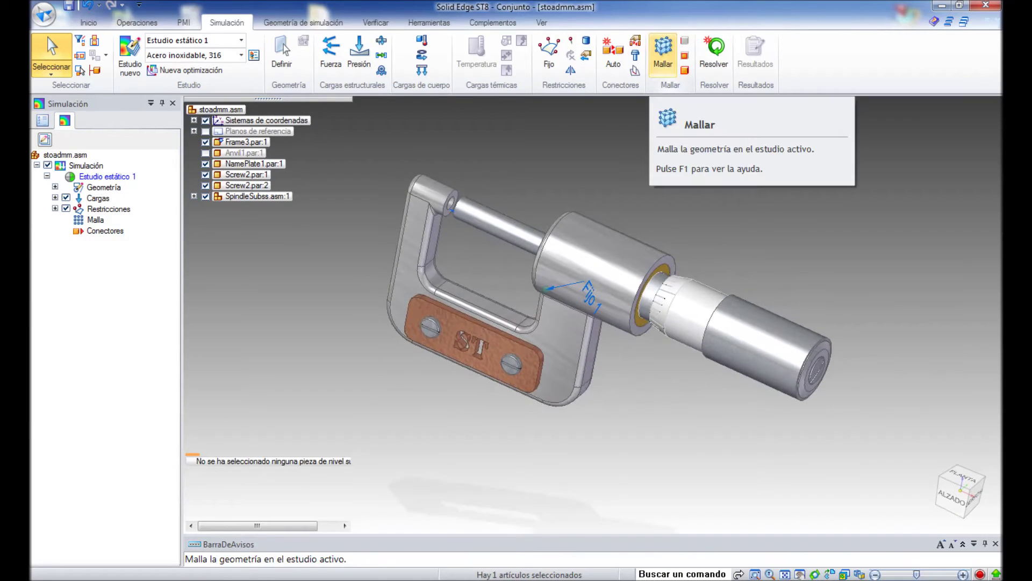
Generate the tetrahedral mesh at the default 2,02 mm element size
click(664, 54)
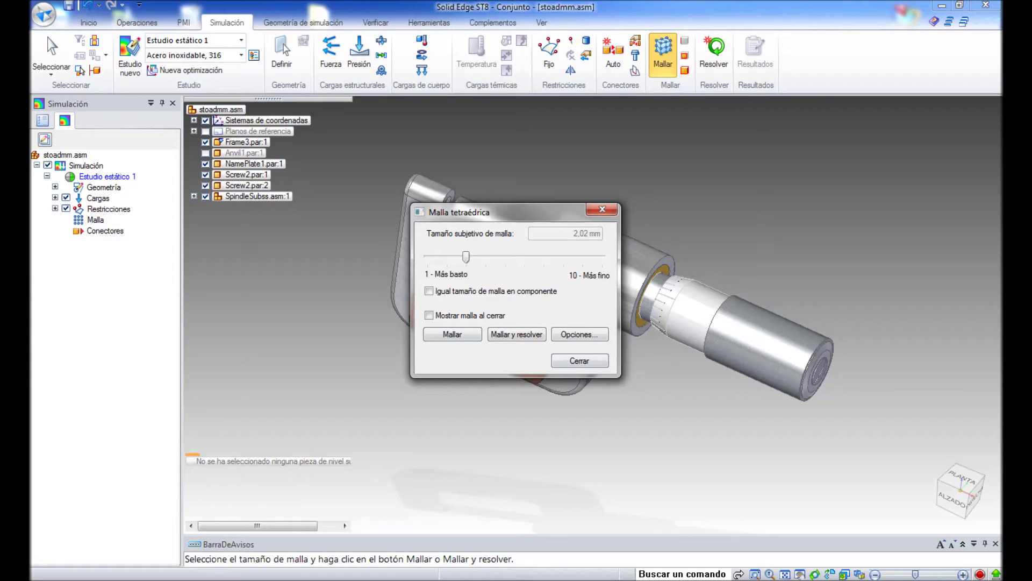
key(Return)
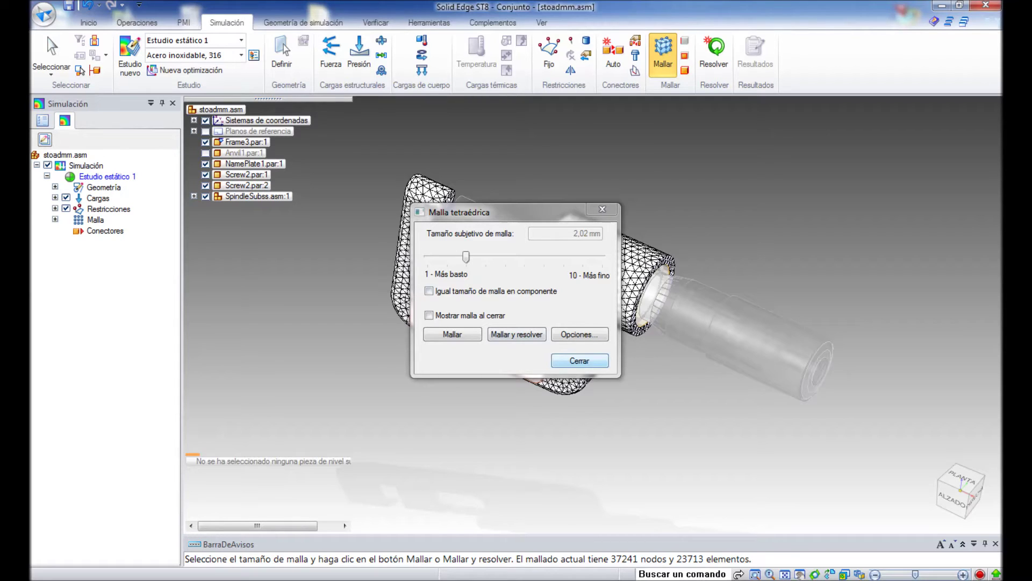
key(Escape)
key(Escape)
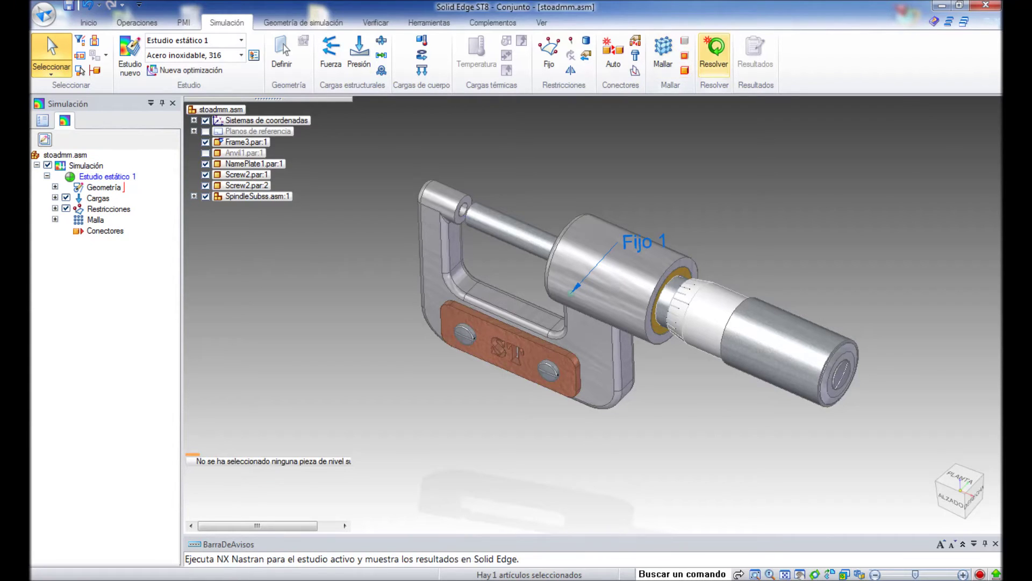
Solve the study, display Desplazamiento results, and preview the deformation animation
click(714, 51)
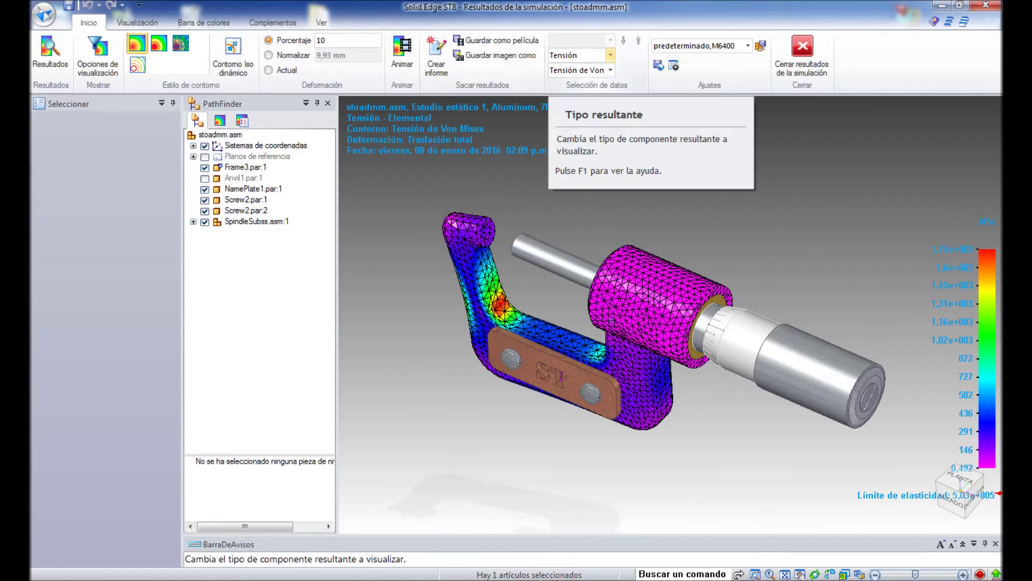
click(611, 55)
click(579, 69)
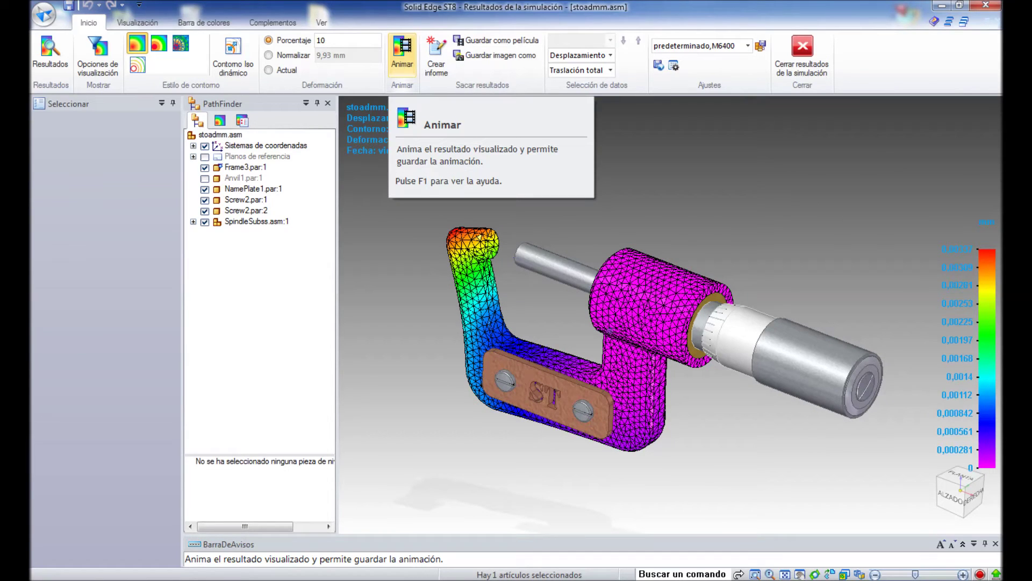
click(402, 54)
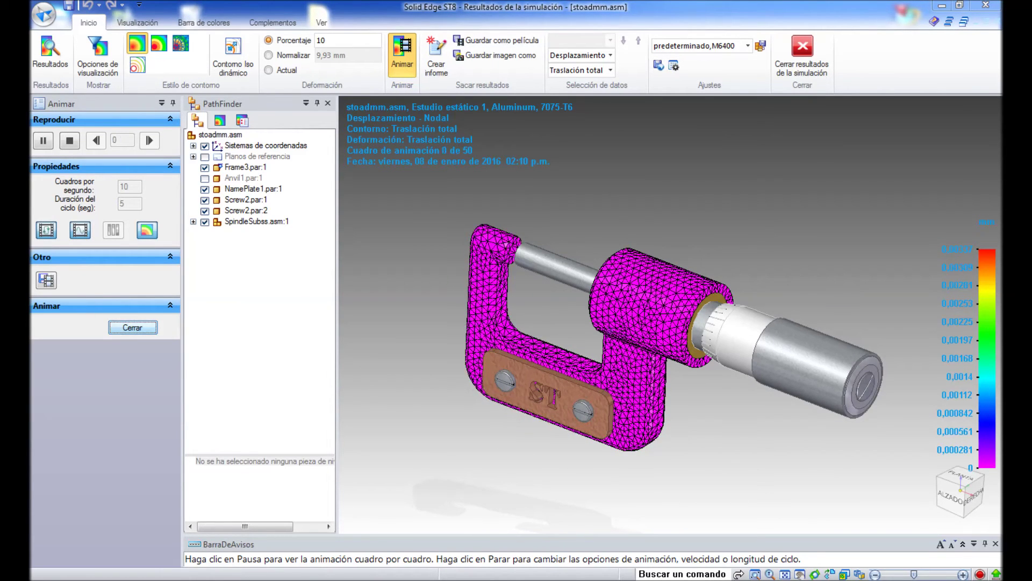
click(134, 328)
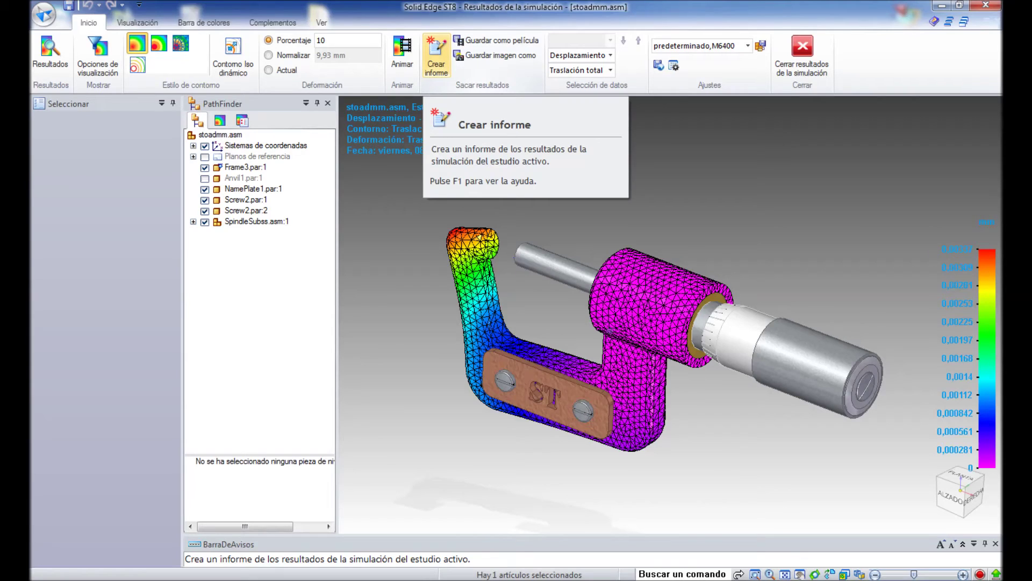
Generate the Word 2007 (.docx) report 'Informe de simulación' and bring it to the front
click(436, 57)
key(Tab)
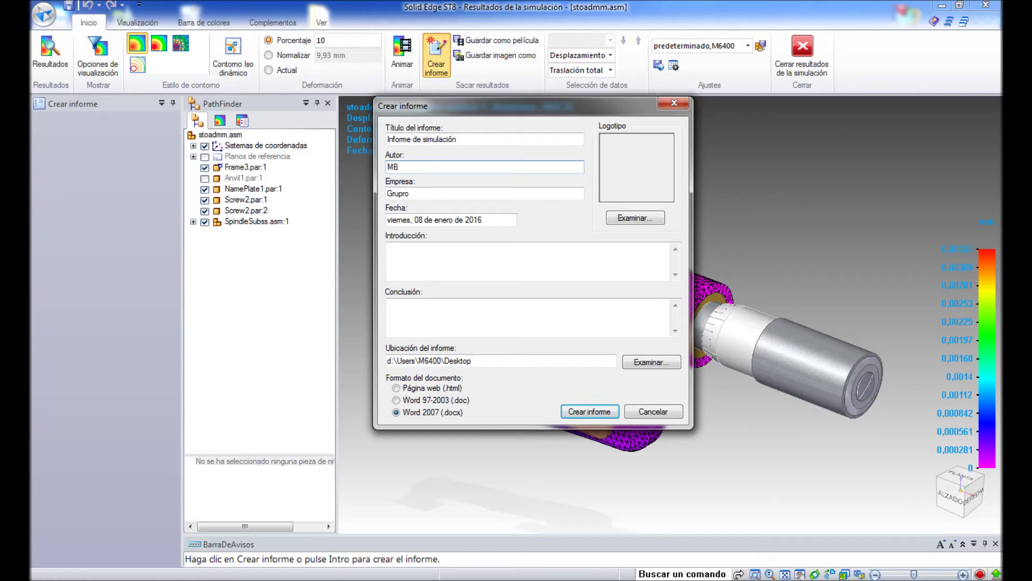
key(Tab)
key(Tab)
key(Tab)
key(Tab)
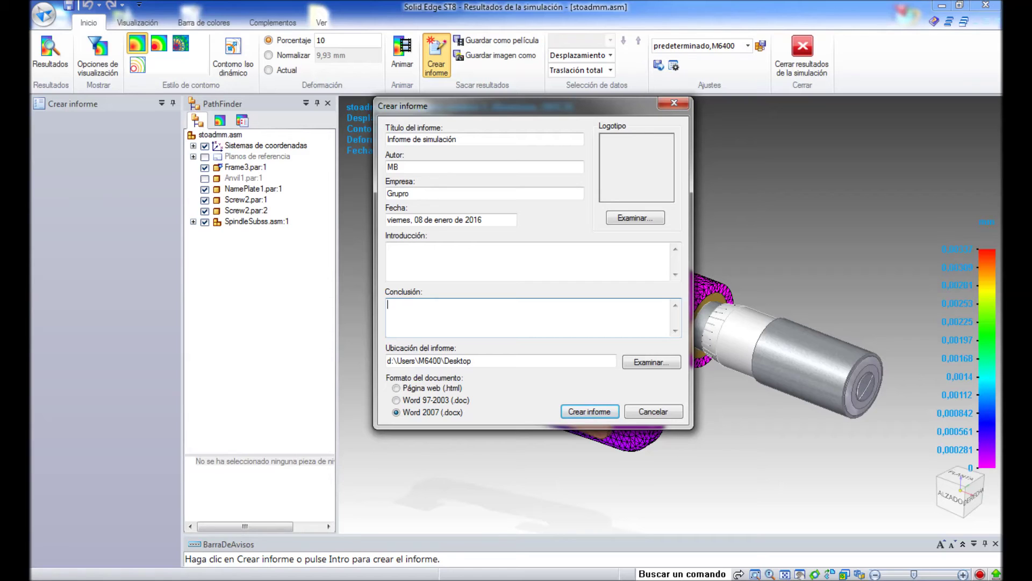
key(Return)
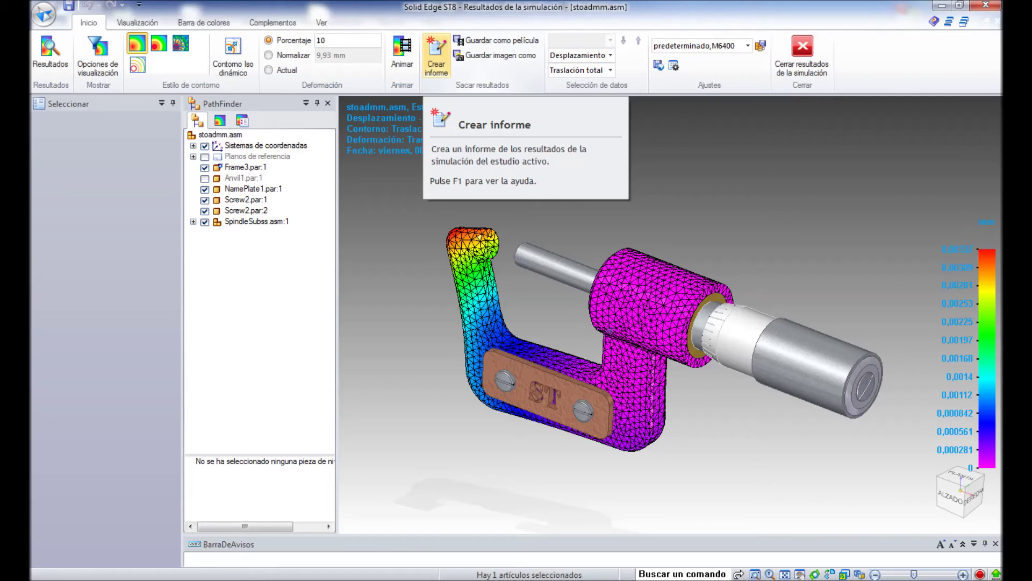
click(437, 57)
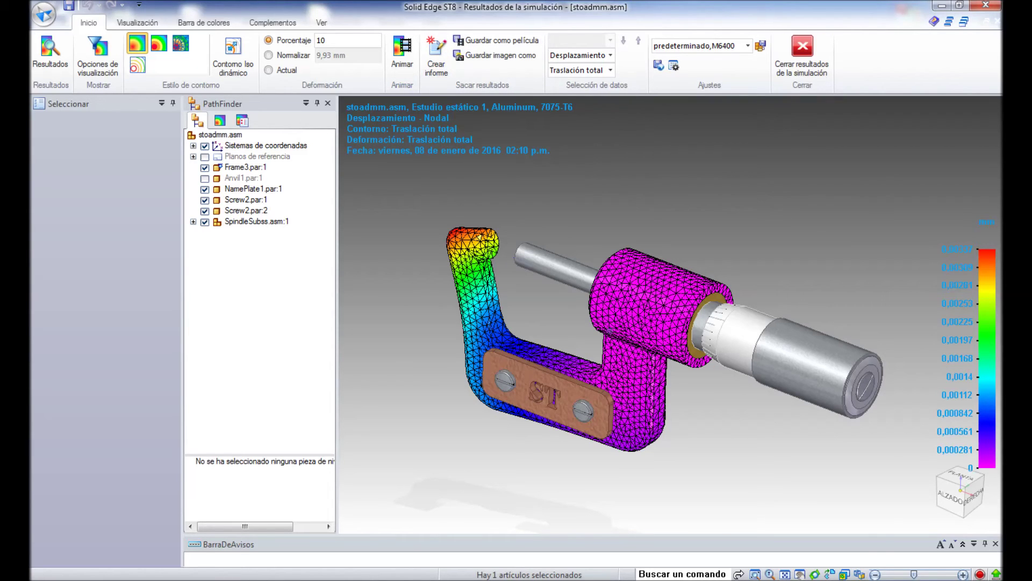
click(801, 522)
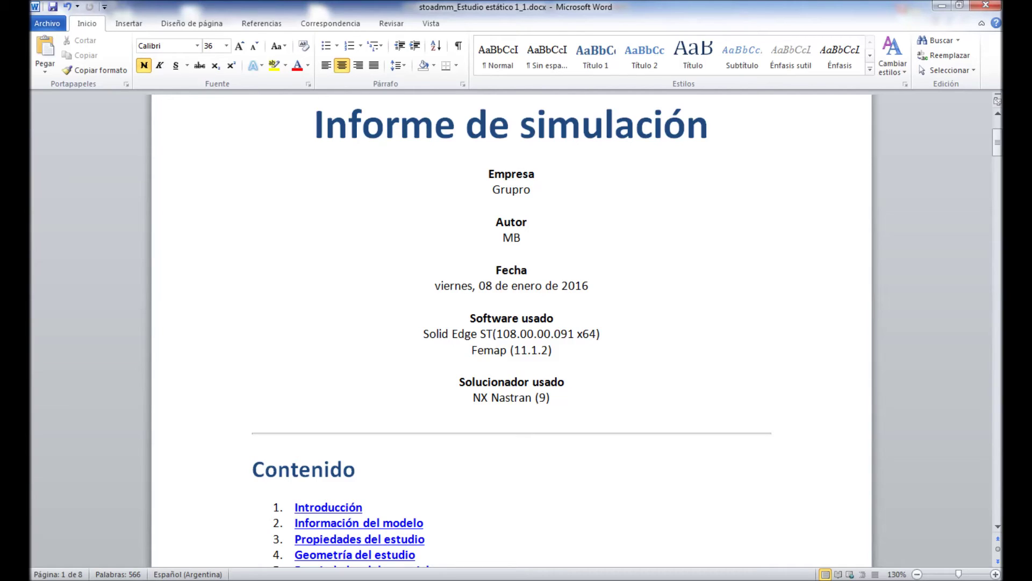
Scroll through the report to the displacement, Von Mises and safety-factor results (11.1–11.3)
scroll(510, 322, down, 3)
scroll(511, 323, down, 3)
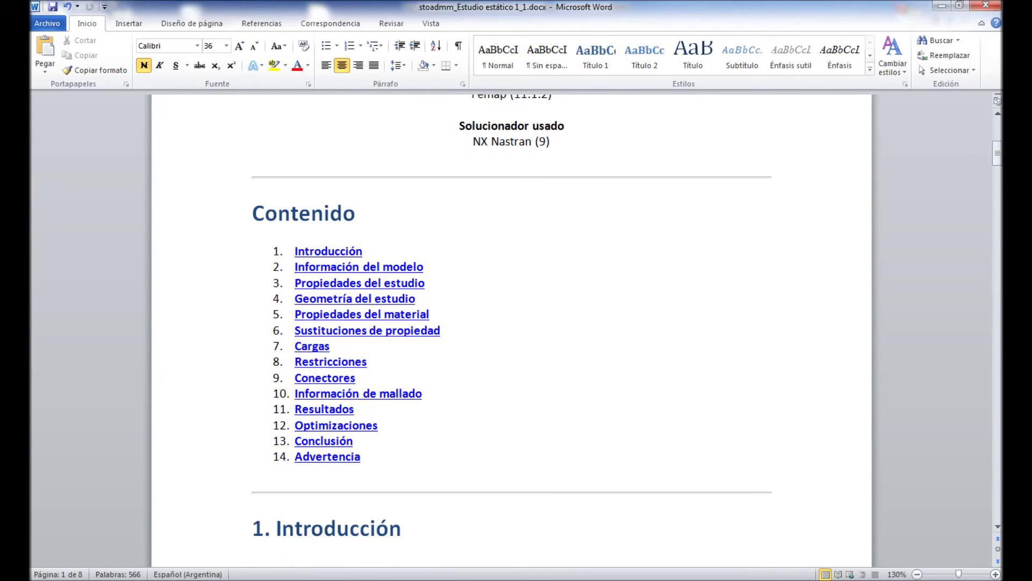
scroll(511, 323, down, 2)
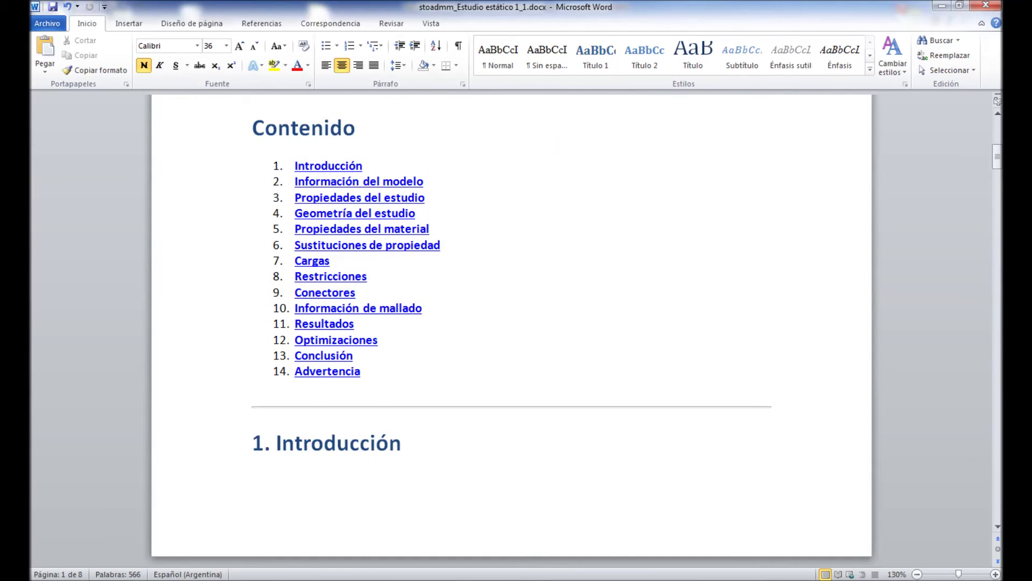
scroll(511, 323, down, 3)
scroll(510, 322, down, 5)
scroll(511, 322, down, 5)
scroll(511, 322, down, 5)
scroll(510, 323, down, 2)
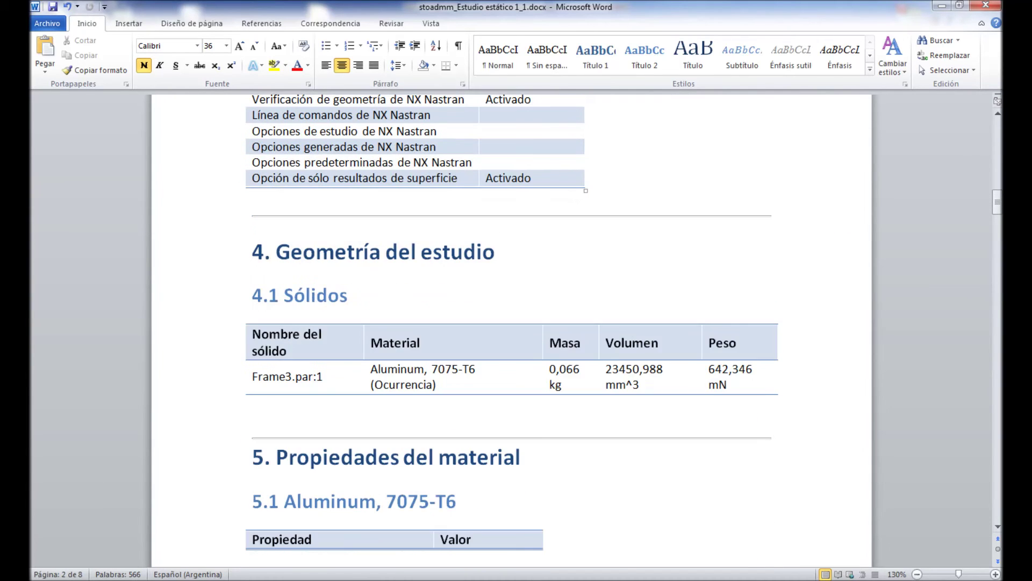
scroll(511, 323, down, 1)
scroll(510, 322, down, 4)
scroll(511, 322, down, 4)
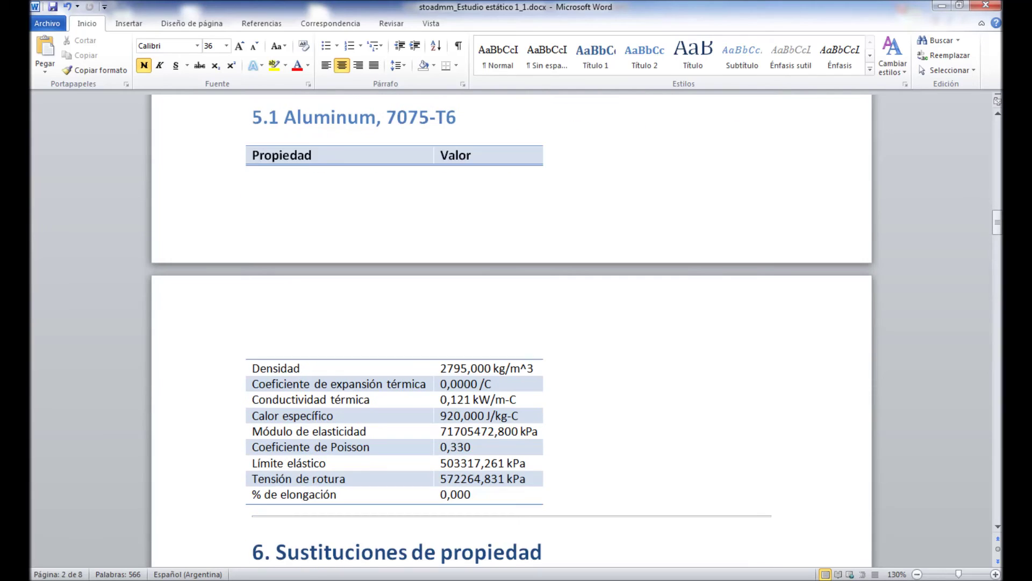
scroll(510, 323, down, 2)
scroll(511, 323, down, 3)
scroll(510, 323, down, 2)
scroll(510, 323, down, 2)
scroll(510, 322, down, 3)
scroll(511, 323, down, 1)
scroll(510, 323, down, 3)
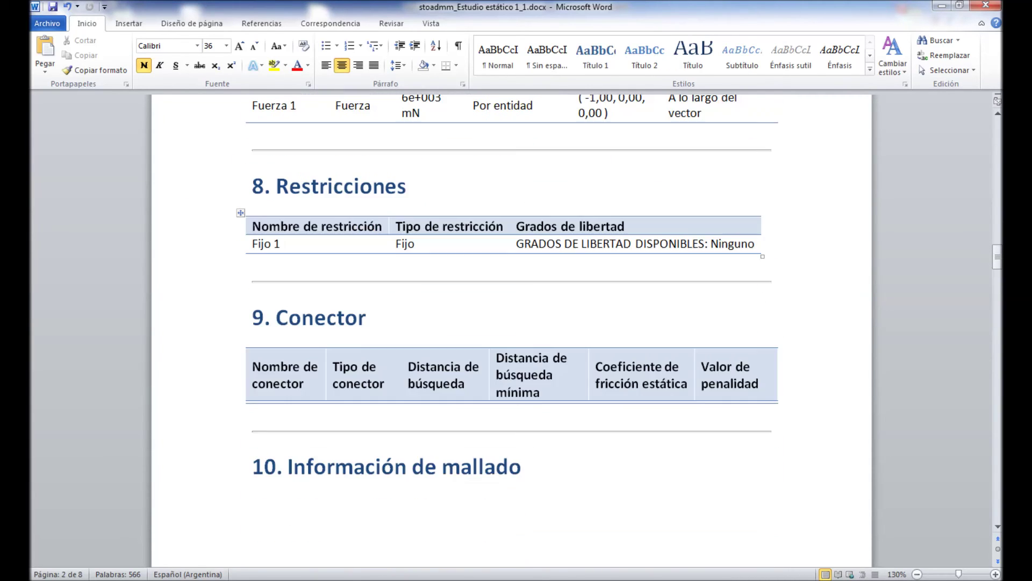
scroll(511, 322, down, 1)
scroll(510, 323, down, 2)
scroll(511, 324, down, 1)
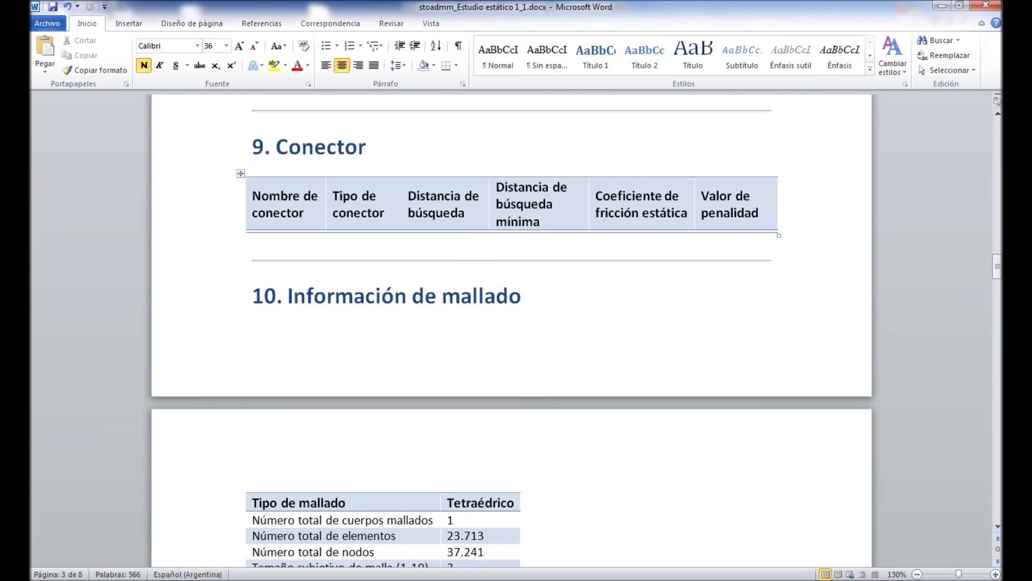
scroll(510, 322, down, 2)
scroll(511, 323, down, 7)
scroll(511, 323, down, 3)
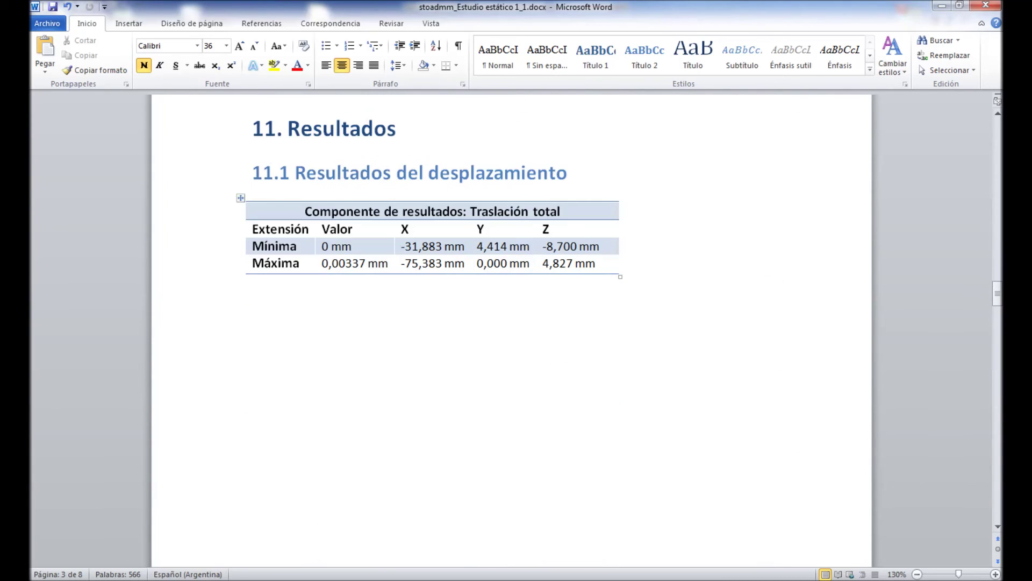
scroll(511, 323, down, 4)
scroll(511, 323, down, 3)
scroll(510, 322, down, 4)
scroll(511, 323, down, 2)
scroll(510, 322, down, 4)
scroll(510, 323, down, 6)
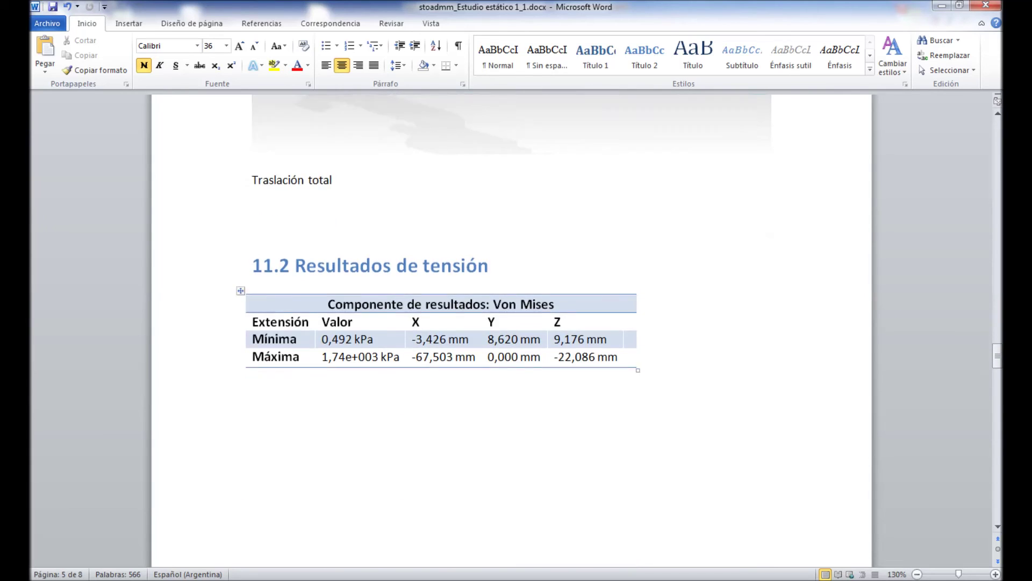
scroll(510, 323, down, 4)
scroll(510, 322, down, 6)
scroll(511, 323, down, 3)
scroll(511, 322, down, 5)
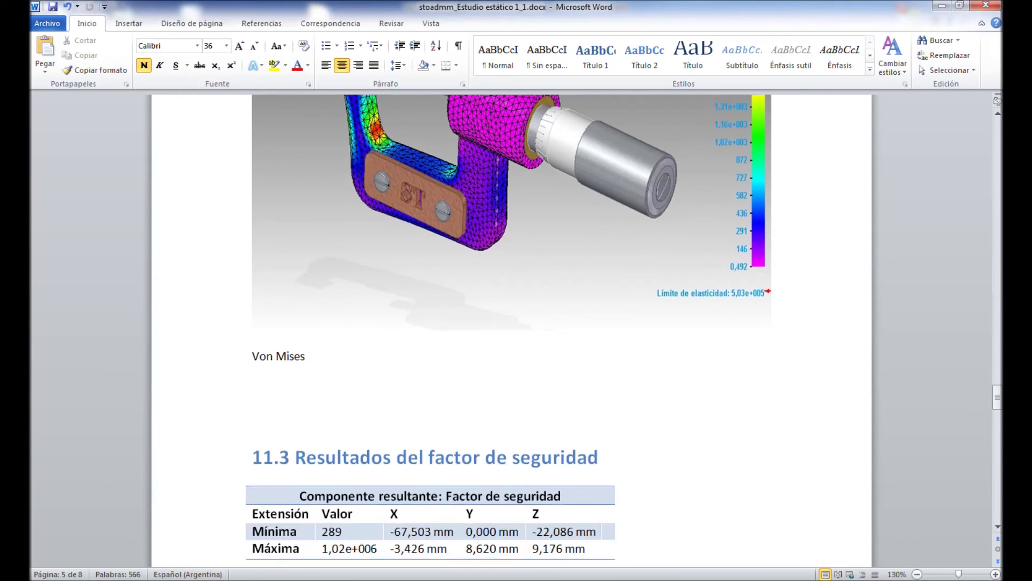
scroll(510, 323, down, 6)
scroll(511, 323, down, 4)
scroll(511, 323, down, 4)
scroll(511, 322, down, 4)
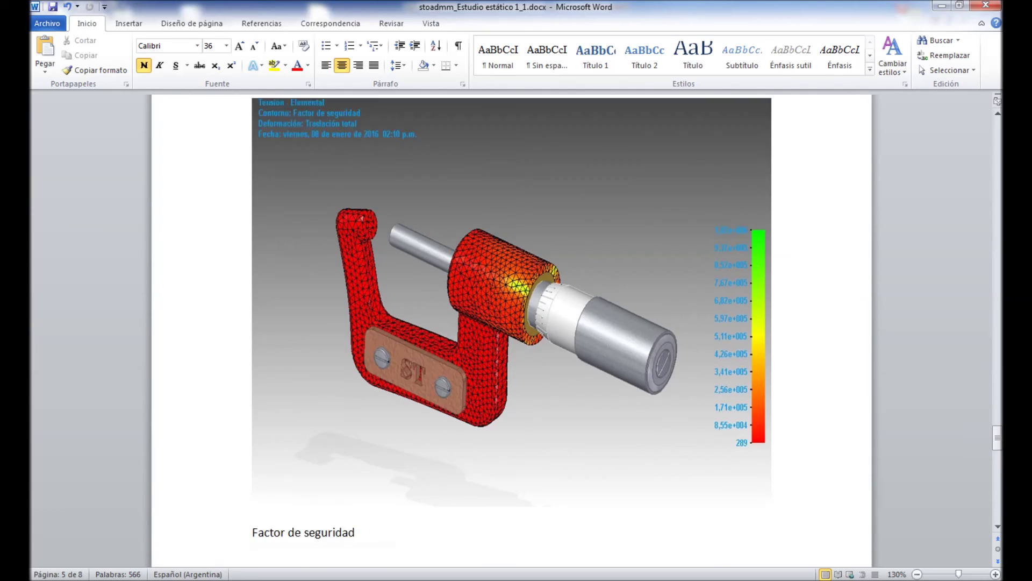
scroll(510, 323, down, 6)
scroll(510, 322, down, 3)
scroll(511, 323, down, 1)
scroll(511, 323, down, 3)
scroll(511, 323, down, 1)
scroll(510, 323, up, 4)
scroll(511, 323, up, 7)
scroll(510, 323, up, 5)
scroll(511, 323, up, 6)
scroll(510, 323, up, 5)
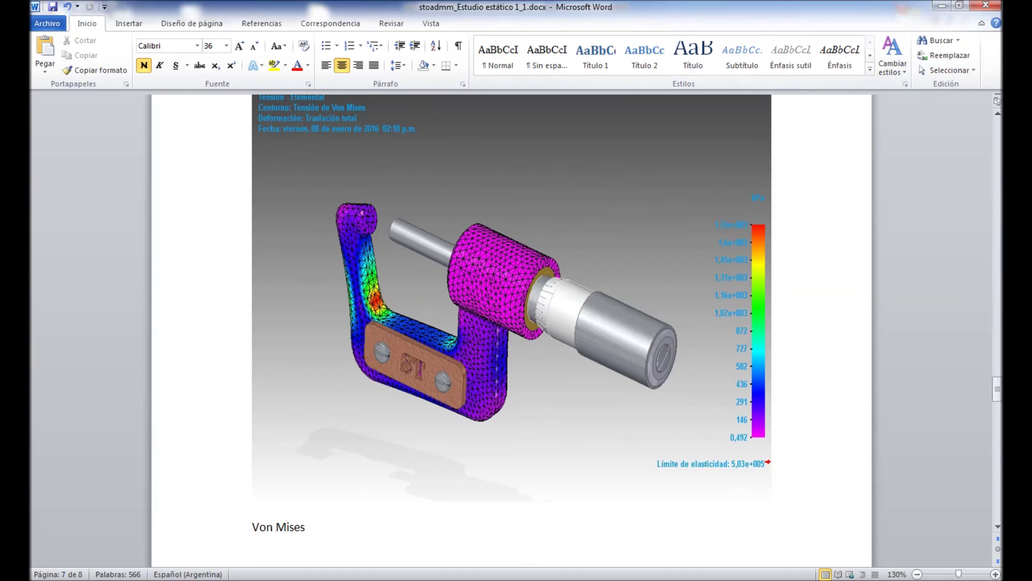